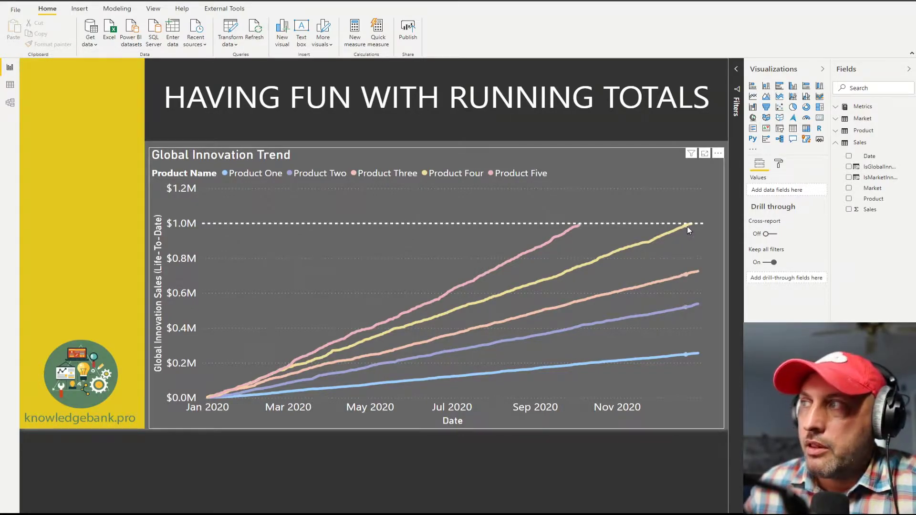
Filter the Market Innovation Trend chart by Market Name to Europe, then Americas, then Europe again.
{"action": "mouse_move", "coordinate": [688, 225]}
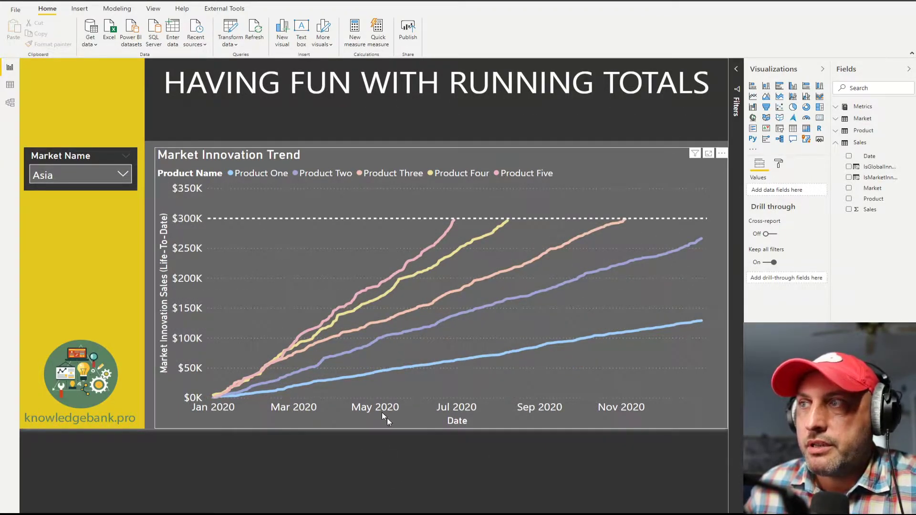
{"action": "mouse_move", "coordinate": [453, 223]}
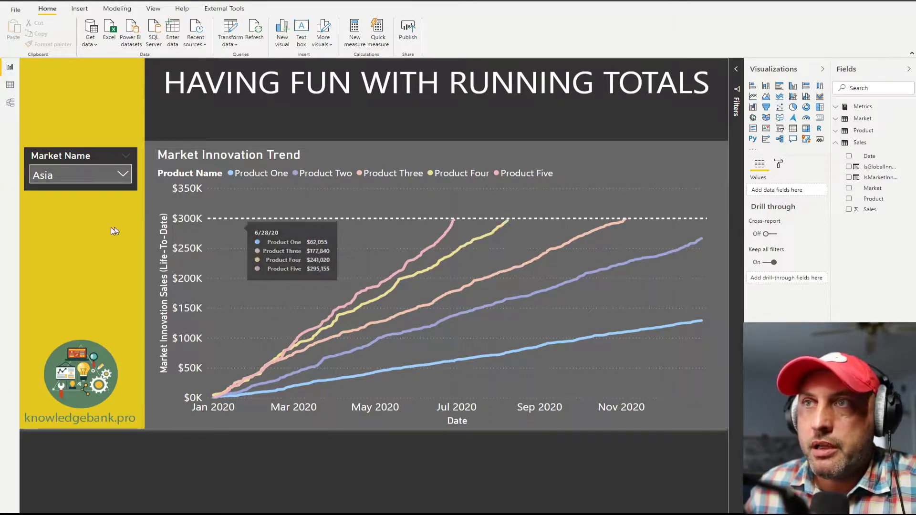
{"action": "left_click", "coordinate": [81, 175]}
{"action": "left_click", "coordinate": [75, 207]}
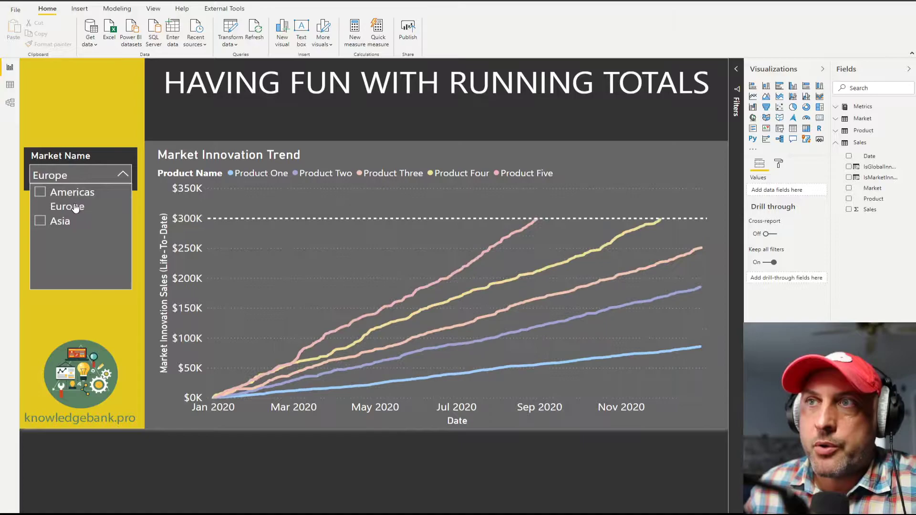
{"action": "left_click", "coordinate": [78, 196]}
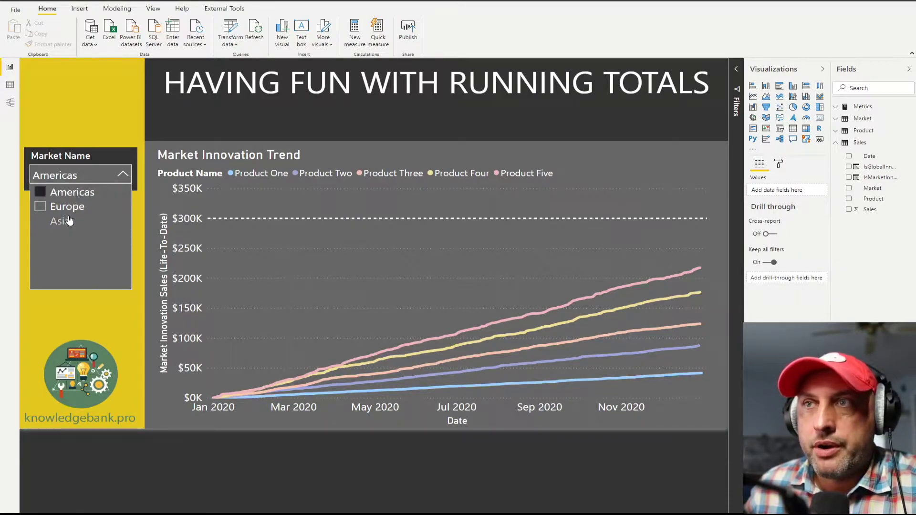
{"action": "left_click", "coordinate": [70, 210]}
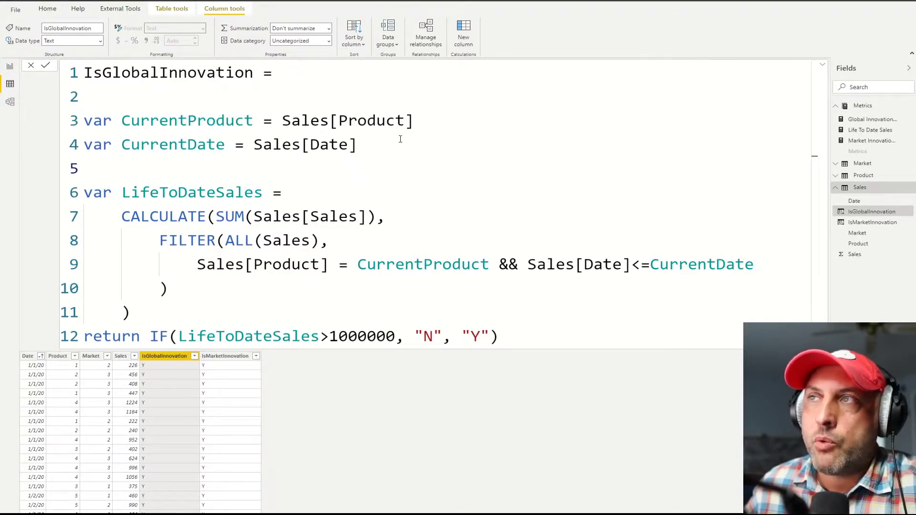
{"action": "left_click_drag", "start_coordinate": [415, 122], "coordinate": [60, 123]}
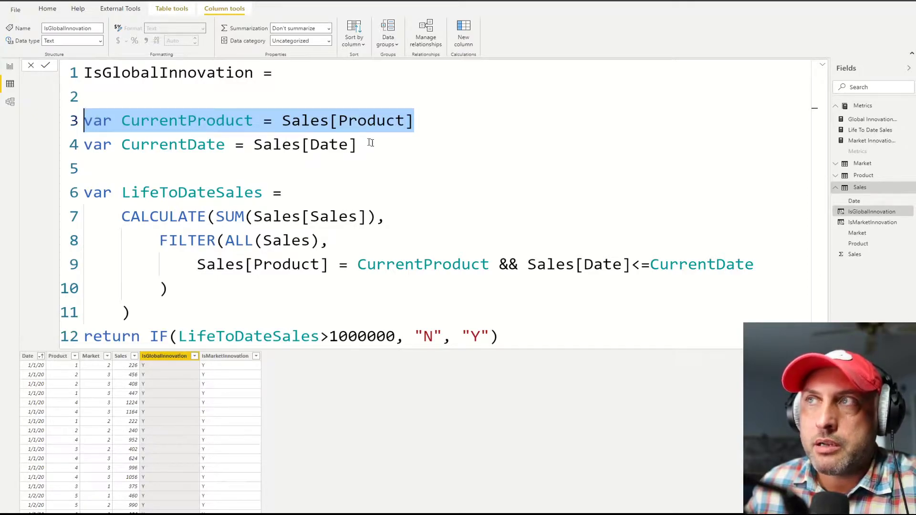
{"action": "left_click_drag", "start_coordinate": [370, 143], "coordinate": [66, 151]}
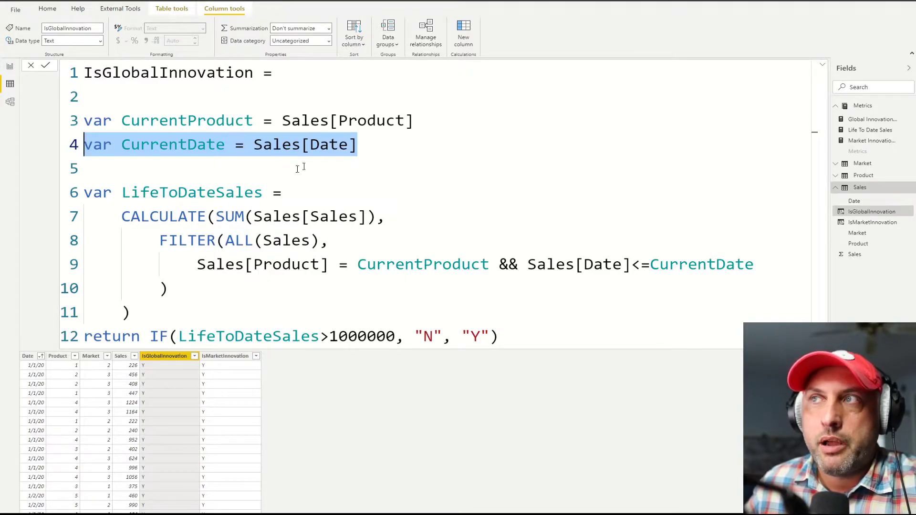
{"action": "left_click", "coordinate": [368, 146]}
{"action": "key", "text": "shift+Home"}
{"action": "left_click_drag", "start_coordinate": [414, 120], "coordinate": [84, 121]}
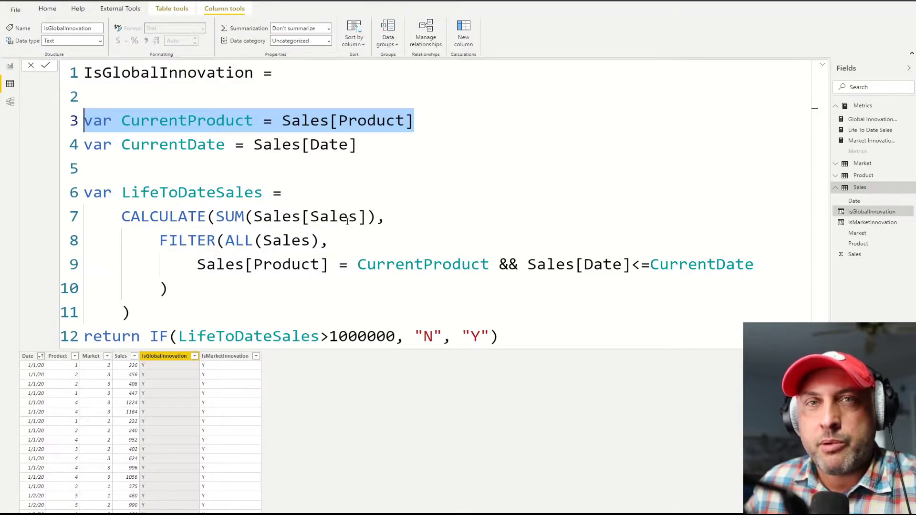
{"action": "left_click", "coordinate": [343, 193]}
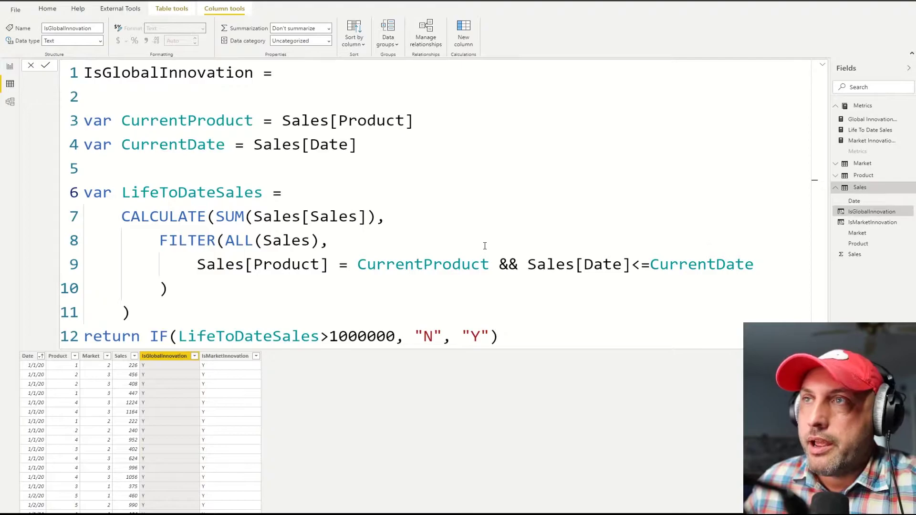
{"action": "left_click_drag", "start_coordinate": [378, 145], "coordinate": [77, 120]}
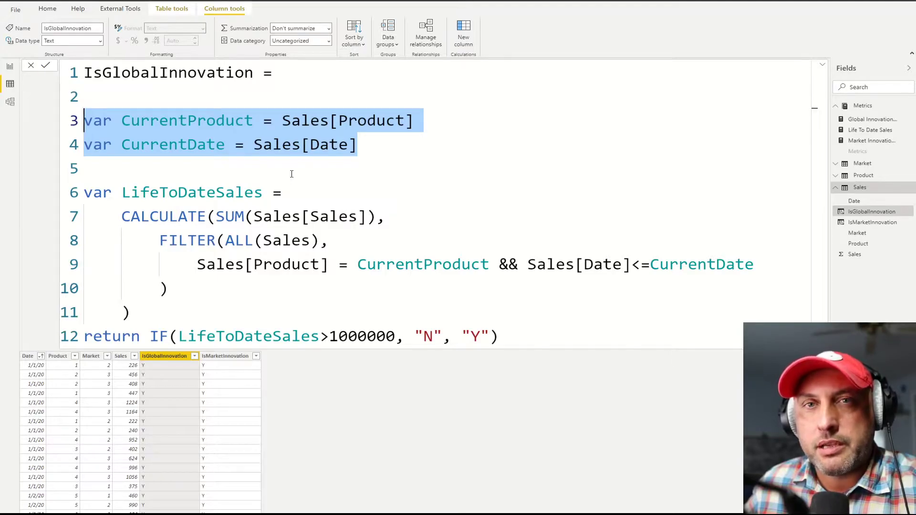
Highlight CALCULATE, the SUM of Sales, ALL(Sales), and the CurrentProduct and date filter conditions.
{"action": "left_click", "coordinate": [384, 232]}
{"action": "left_click_drag", "start_coordinate": [367, 217], "coordinate": [216, 217]}
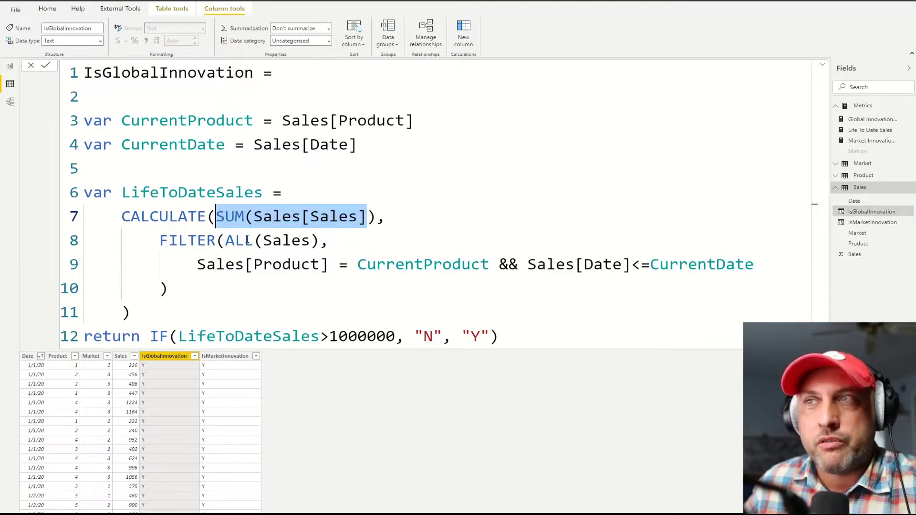
{"action": "double_click", "coordinate": [174, 217]}
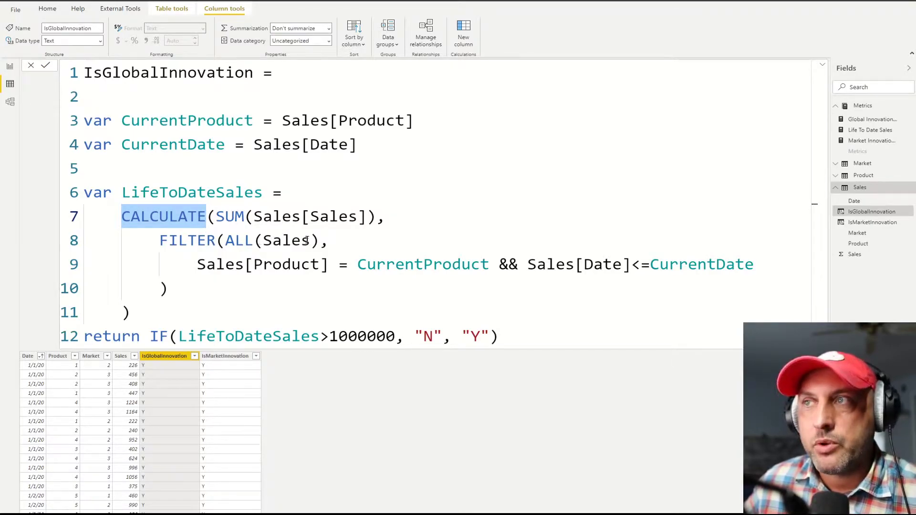
{"action": "left_click_drag", "start_coordinate": [320, 241], "coordinate": [225, 241]}
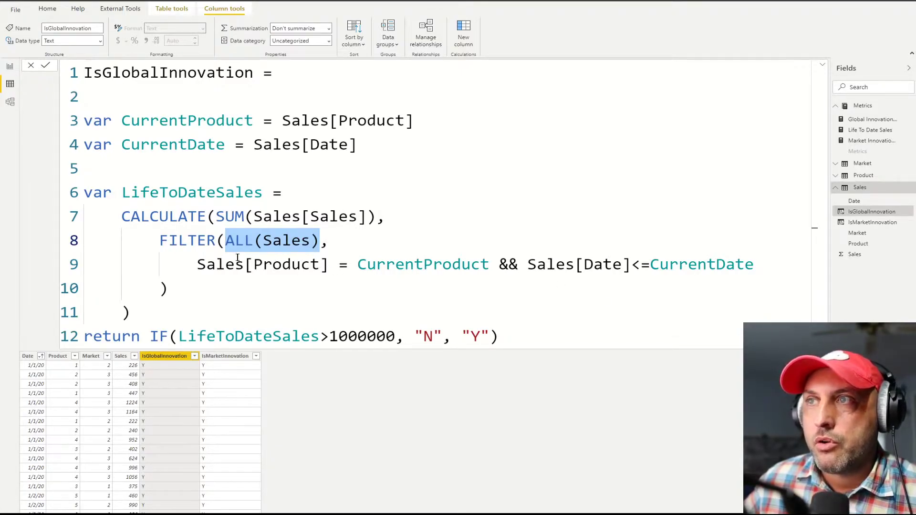
{"action": "left_click", "coordinate": [323, 240]}
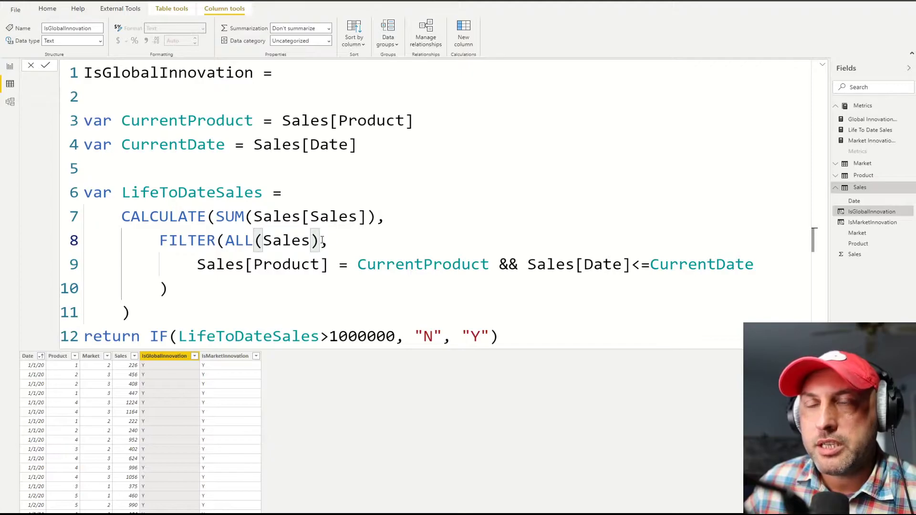
{"action": "left_click_drag", "start_coordinate": [322, 240], "coordinate": [226, 240]}
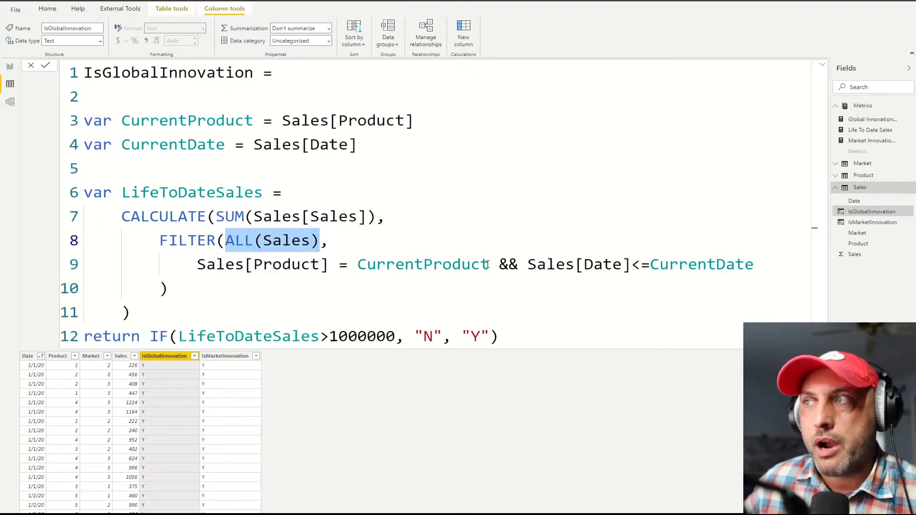
{"action": "left_click_drag", "start_coordinate": [489, 265], "coordinate": [356, 265]}
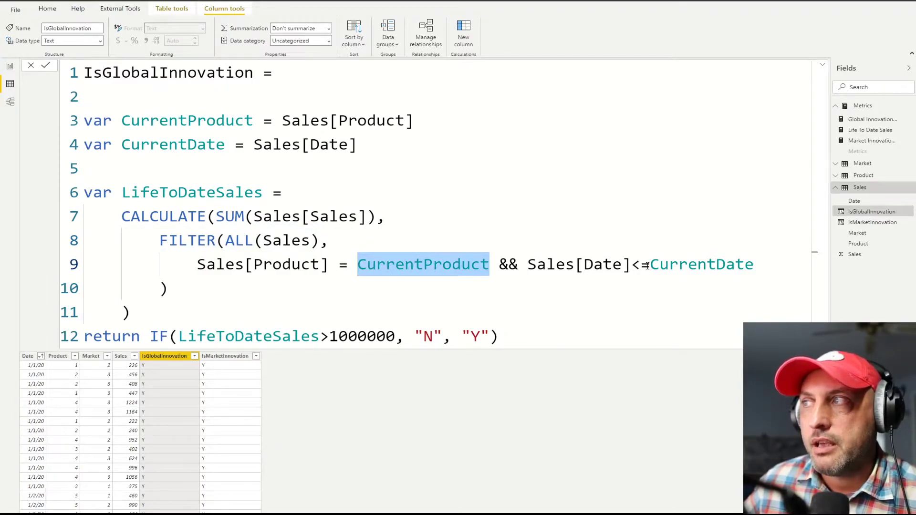
{"action": "left_click_drag", "start_coordinate": [650, 265], "coordinate": [528, 266]}
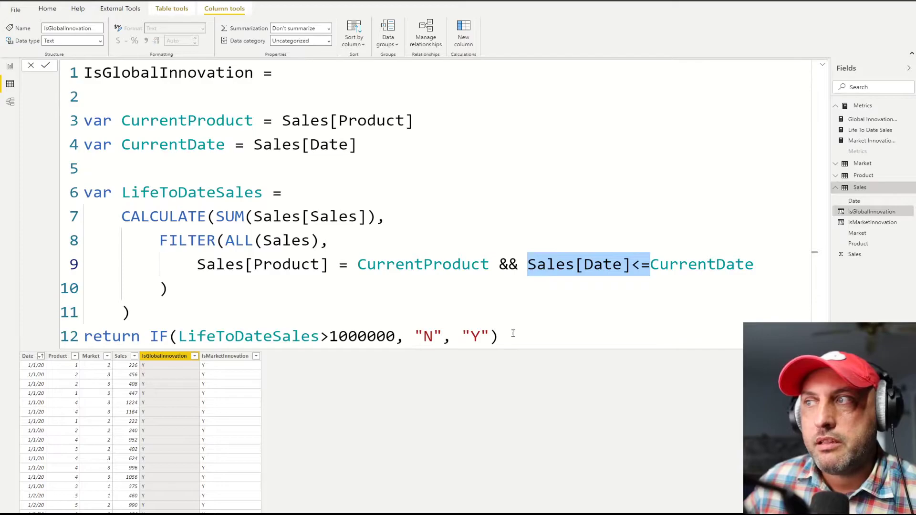
Highlight the return IF expression: its LifeToDateSales test over 1000000 and the N and Y results.
{"action": "left_click_drag", "start_coordinate": [499, 336], "coordinate": [206, 330]}
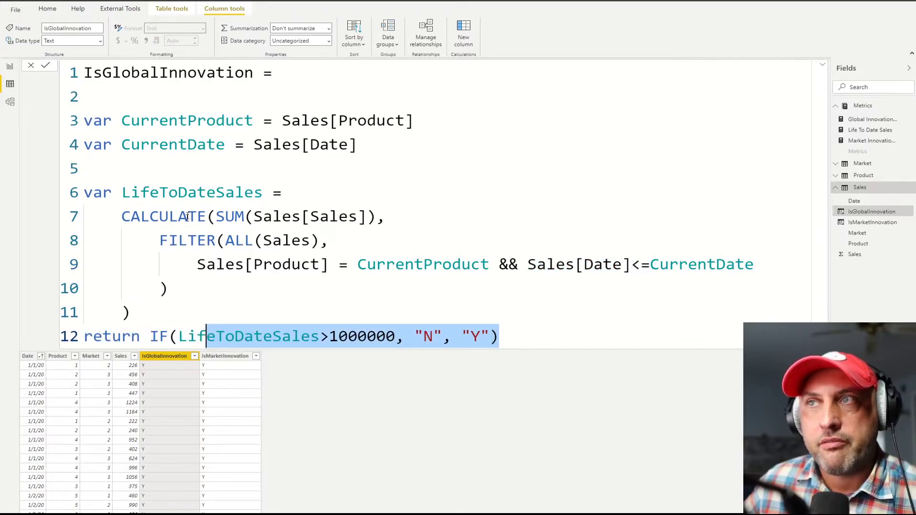
{"action": "left_click", "coordinate": [188, 194]}
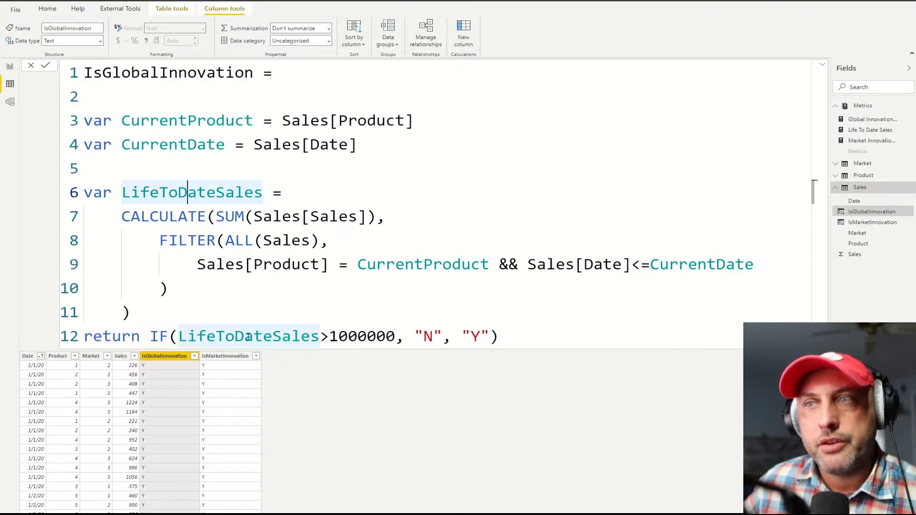
{"action": "double_click", "coordinate": [282, 337]}
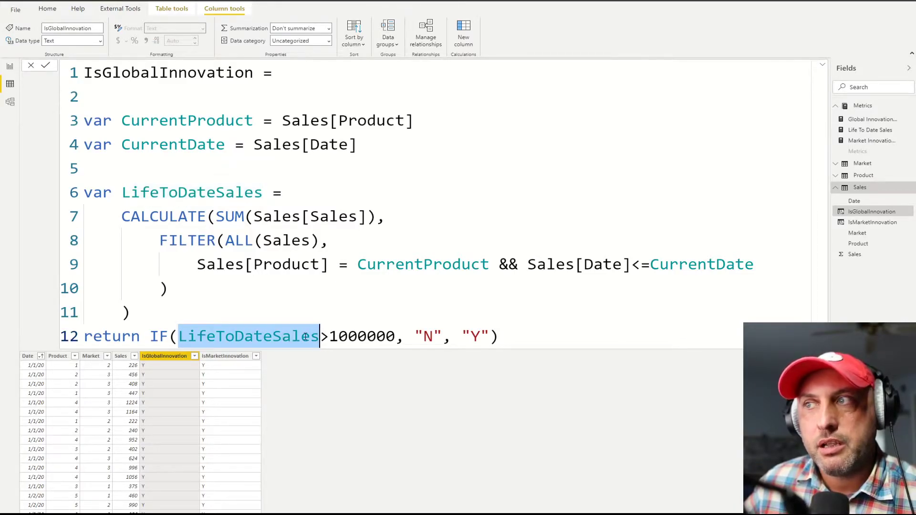
{"action": "double_click", "coordinate": [436, 336]}
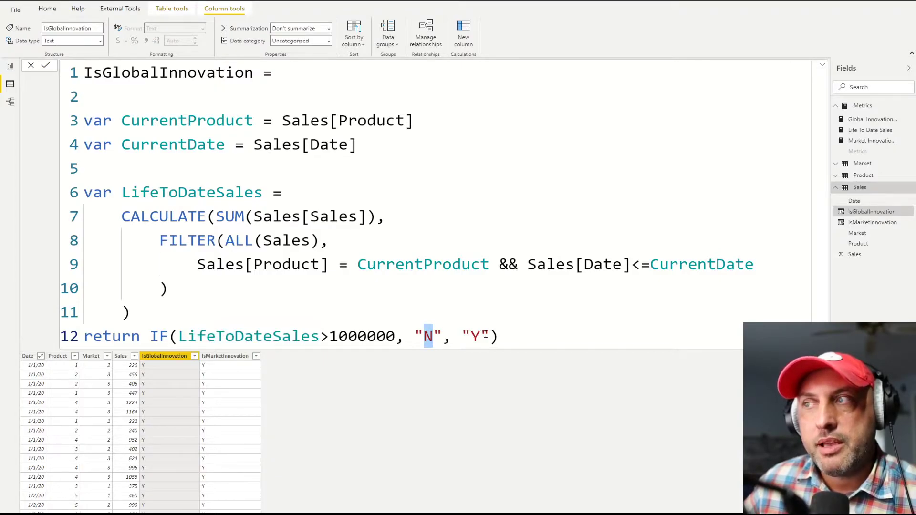
{"action": "double_click", "coordinate": [471, 336]}
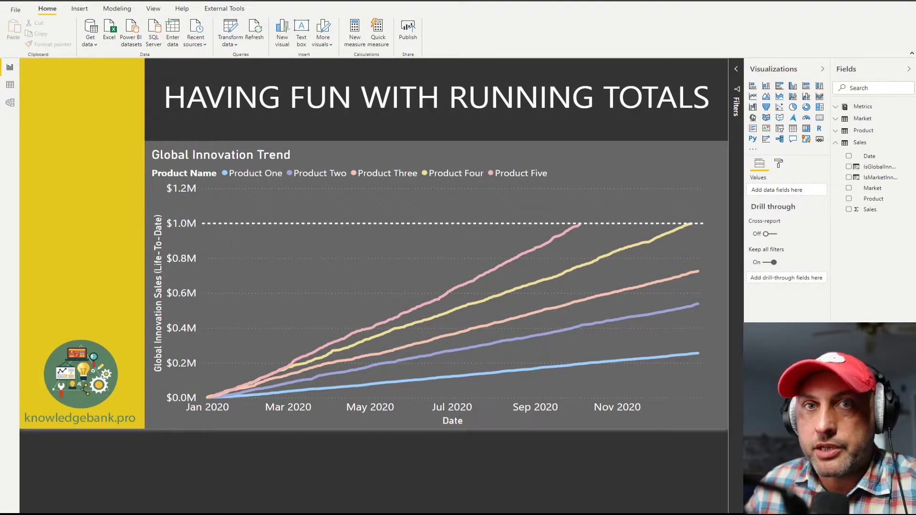
Select the Global Innovation Trend chart to inspect its fields, then deselect it.
{"action": "mouse_move", "coordinate": [374, 218]}
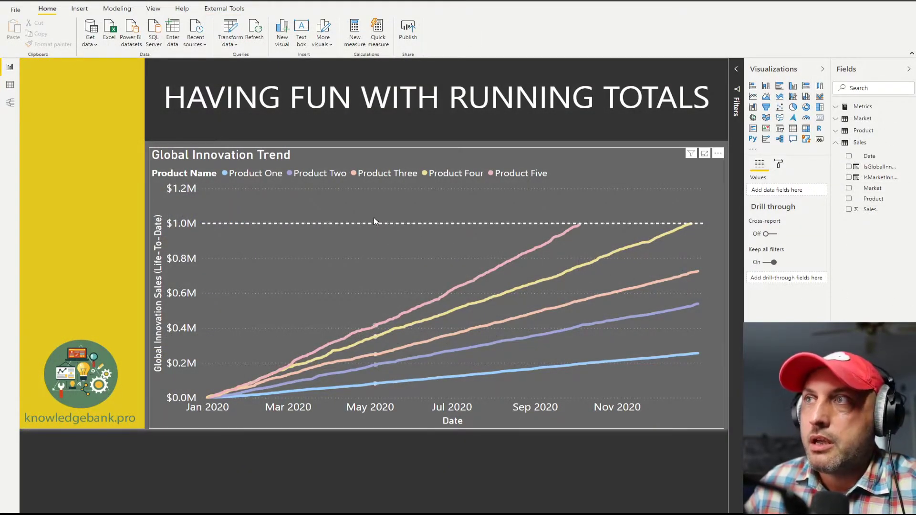
{"action": "left_click", "coordinate": [455, 159]}
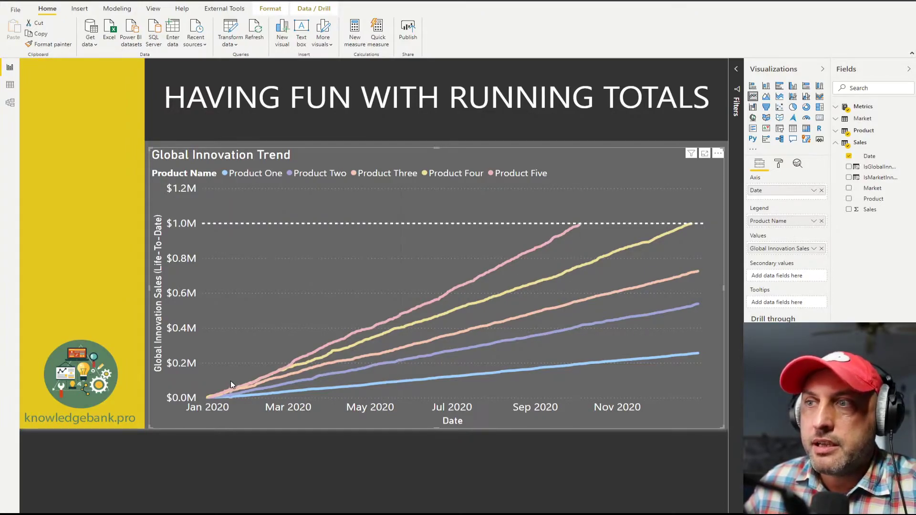
{"action": "key", "text": "Escape"}
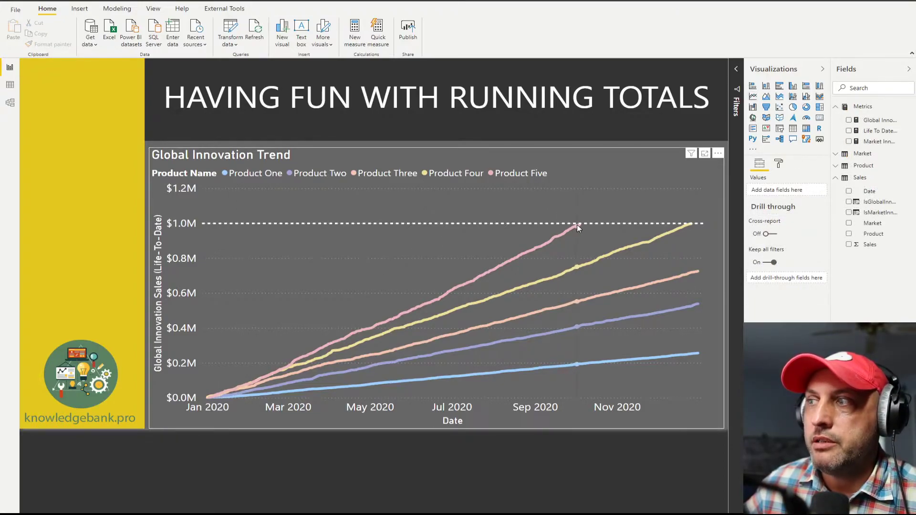
Show the Life To Date Sales measure formula from Metrics in the Fields pane.
{"action": "mouse_move", "coordinate": [577, 224]}
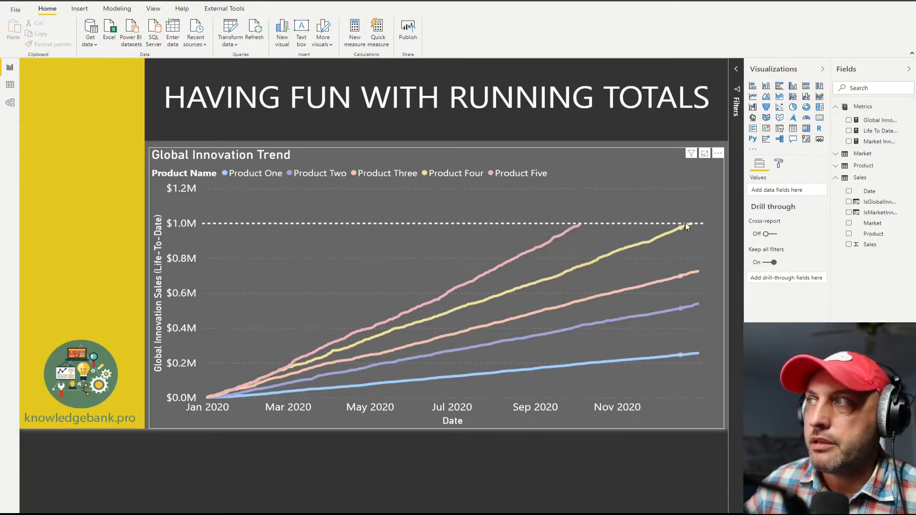
{"action": "mouse_move", "coordinate": [693, 226]}
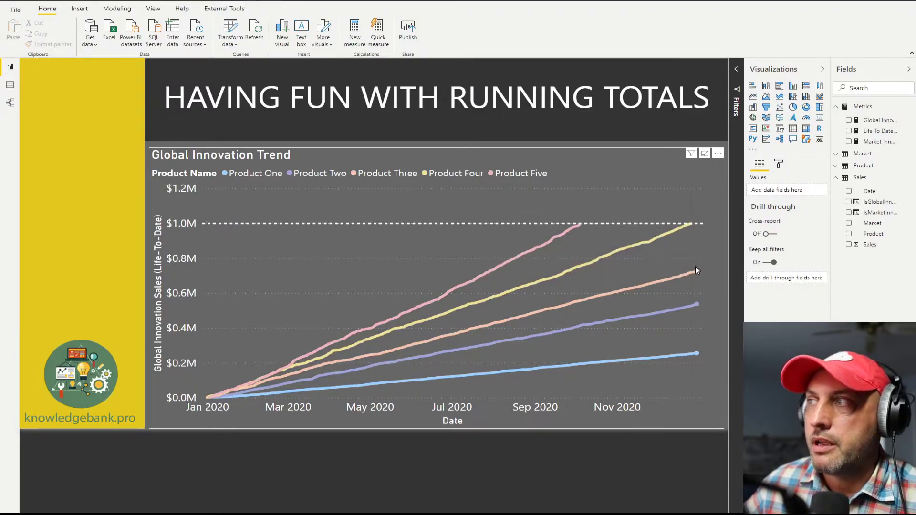
{"action": "mouse_move", "coordinate": [701, 274]}
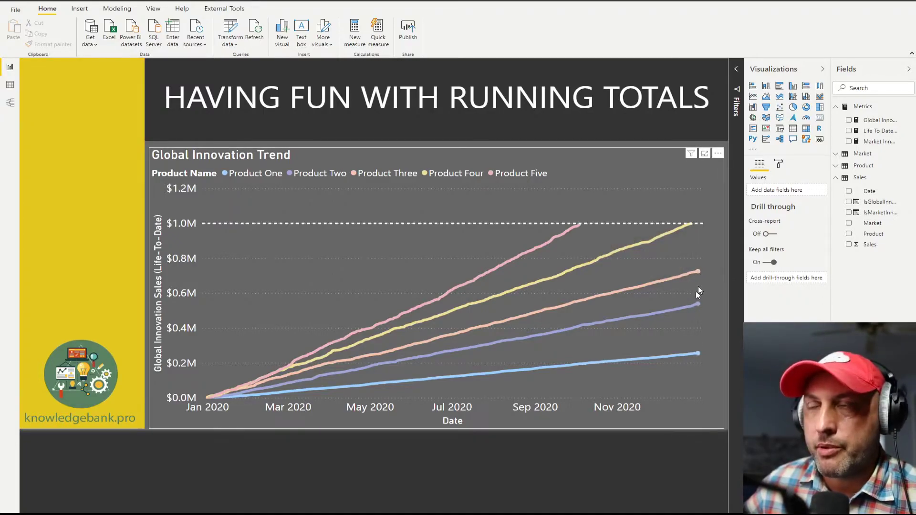
{"action": "mouse_move", "coordinate": [674, 333]}
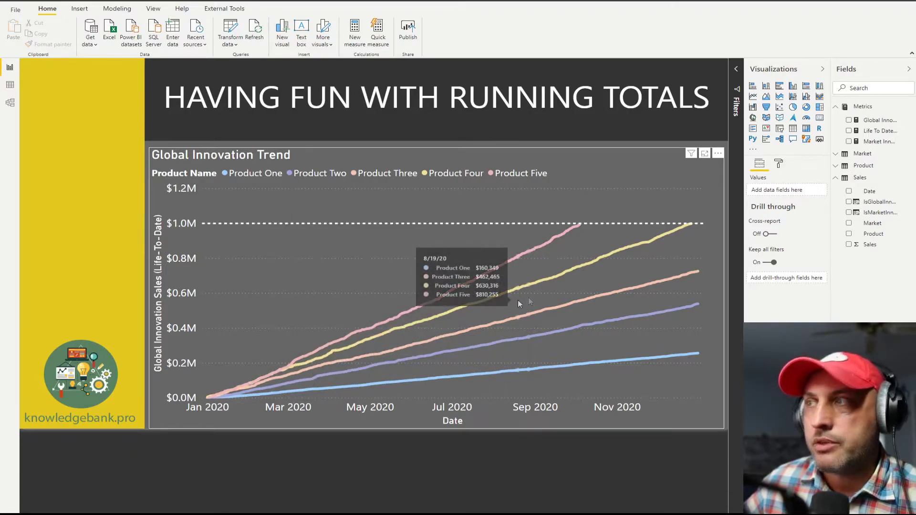
{"action": "mouse_move", "coordinate": [471, 312]}
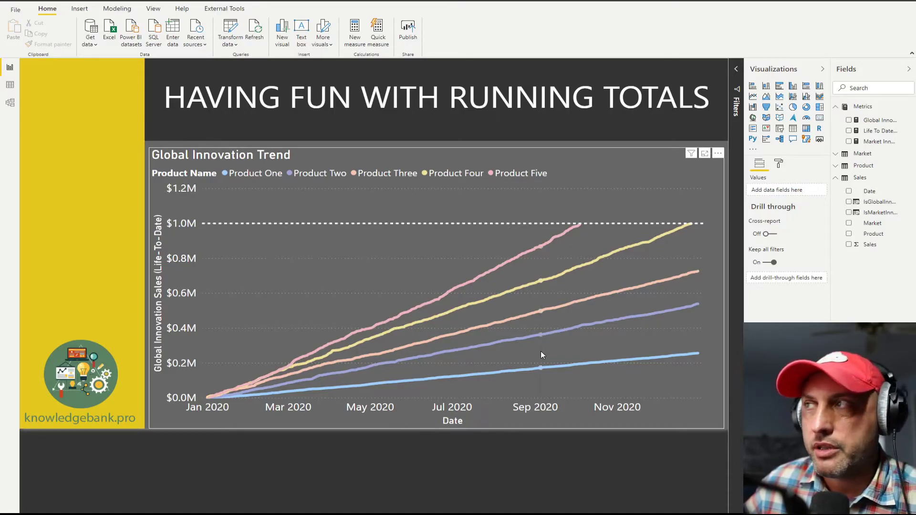
{"action": "left_click", "coordinate": [880, 131]}
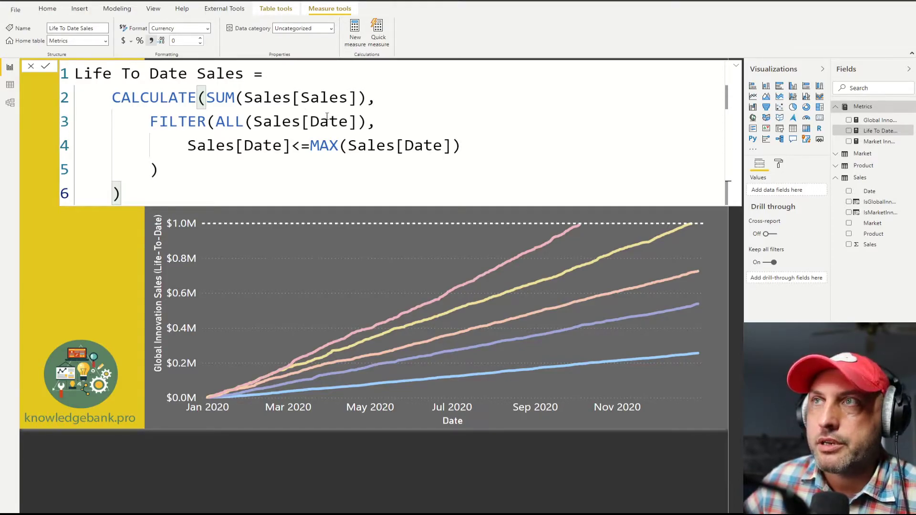
{"action": "left_click_drag", "start_coordinate": [357, 98], "coordinate": [207, 98]}
{"action": "left_click_drag", "start_coordinate": [357, 122], "coordinate": [217, 122]}
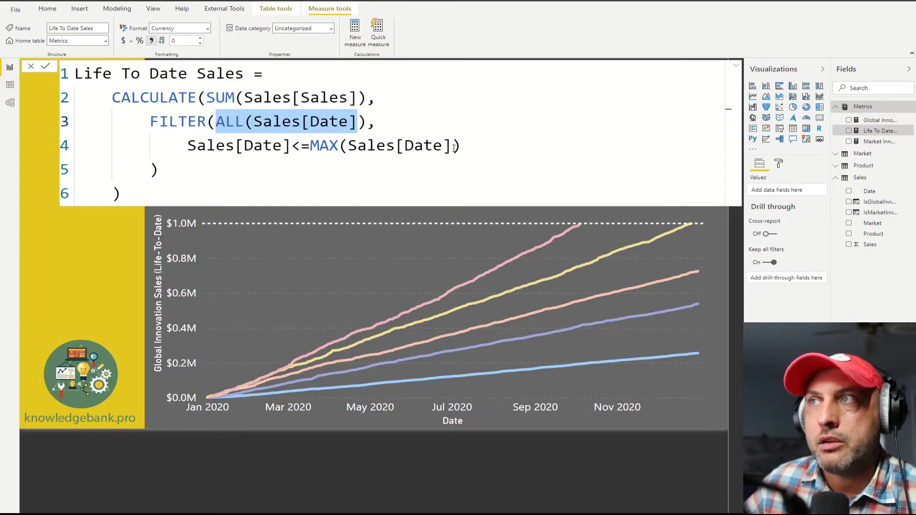
{"action": "left_click_drag", "start_coordinate": [452, 146], "coordinate": [188, 146]}
{"action": "left_click_drag", "start_coordinate": [357, 122], "coordinate": [216, 122]}
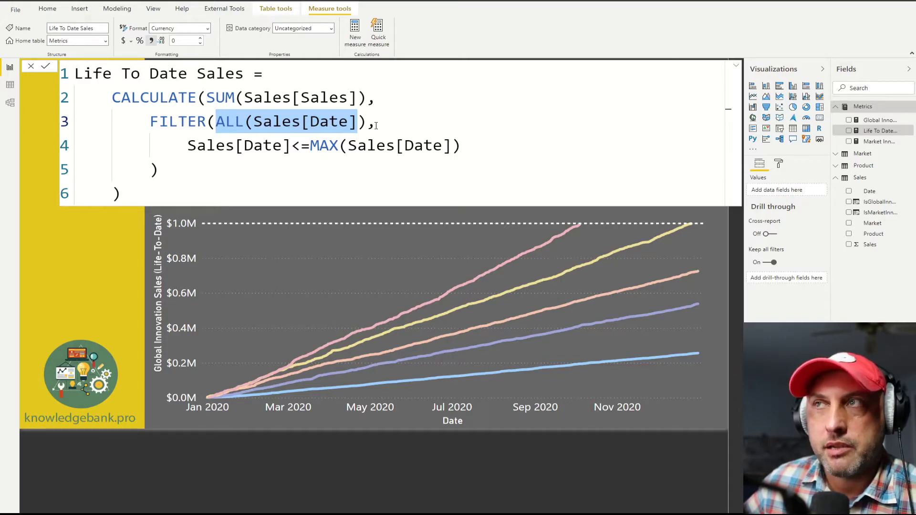
{"action": "key", "text": "End"}
{"action": "left_click_drag", "start_coordinate": [358, 123], "coordinate": [255, 122]}
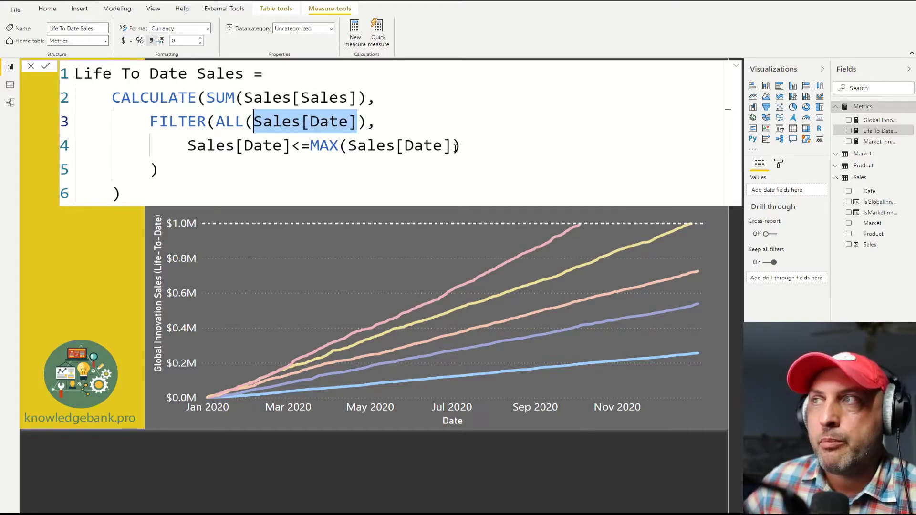
{"action": "left_click_drag", "start_coordinate": [451, 146], "coordinate": [188, 146]}
{"action": "left_click", "coordinate": [692, 228]}
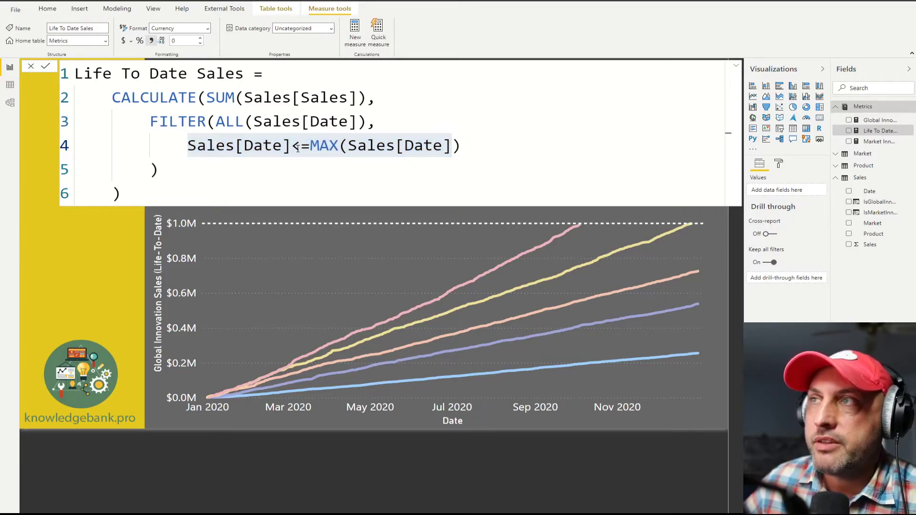
{"action": "left_click", "coordinate": [315, 146]}
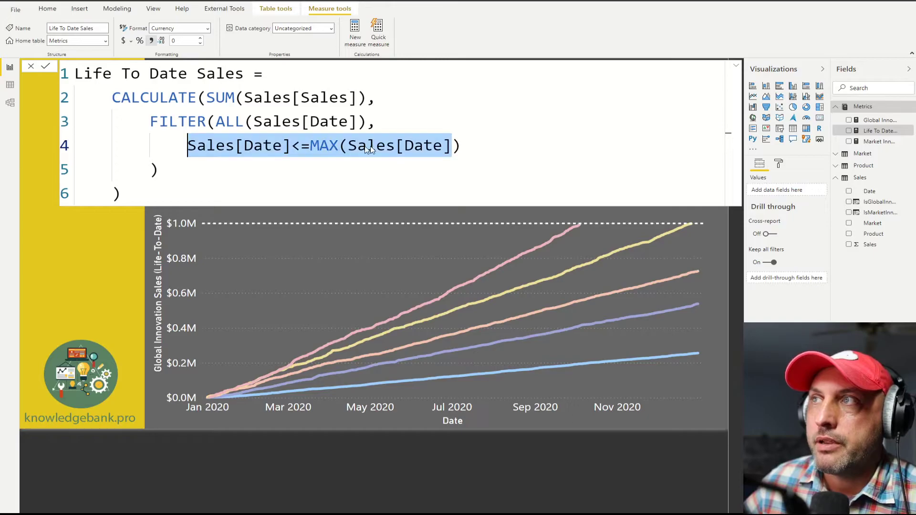
{"action": "left_click", "coordinate": [442, 146]}
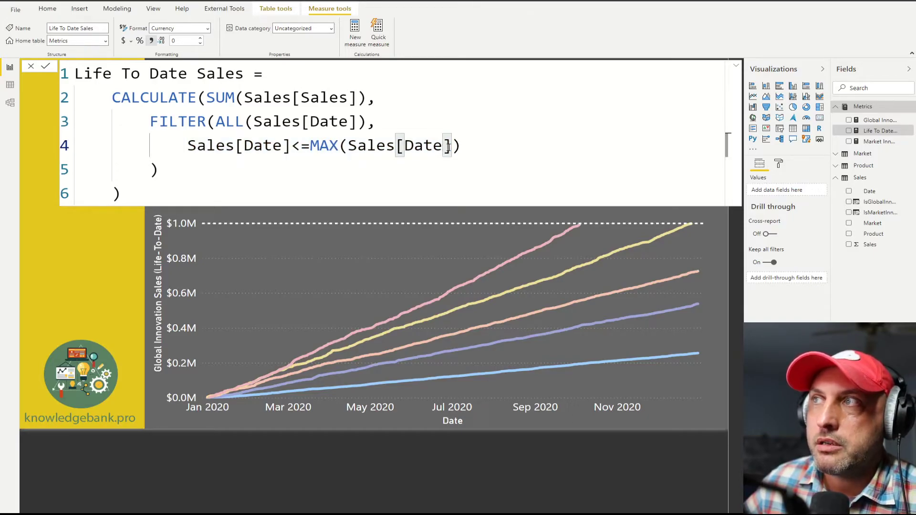
{"action": "left_click_drag", "start_coordinate": [452, 146], "coordinate": [310, 146]}
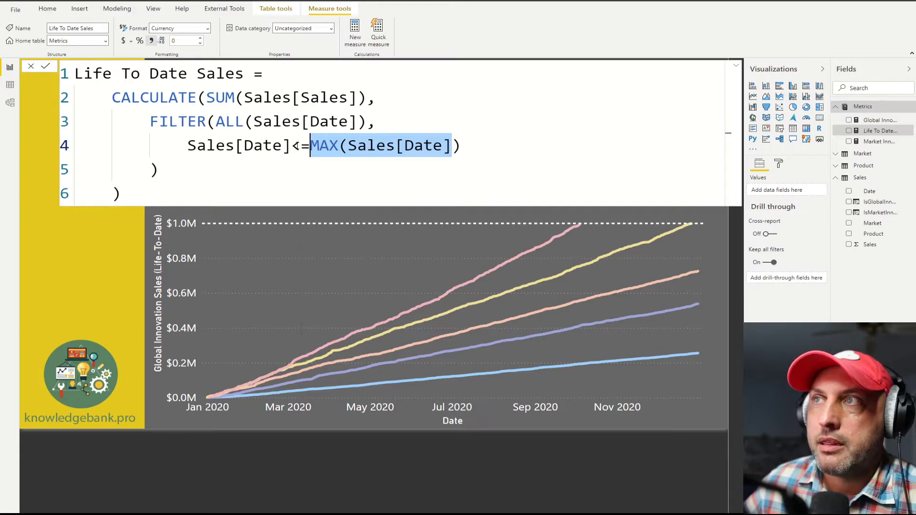
{"action": "left_click_drag", "start_coordinate": [291, 145], "coordinate": [305, 146]}
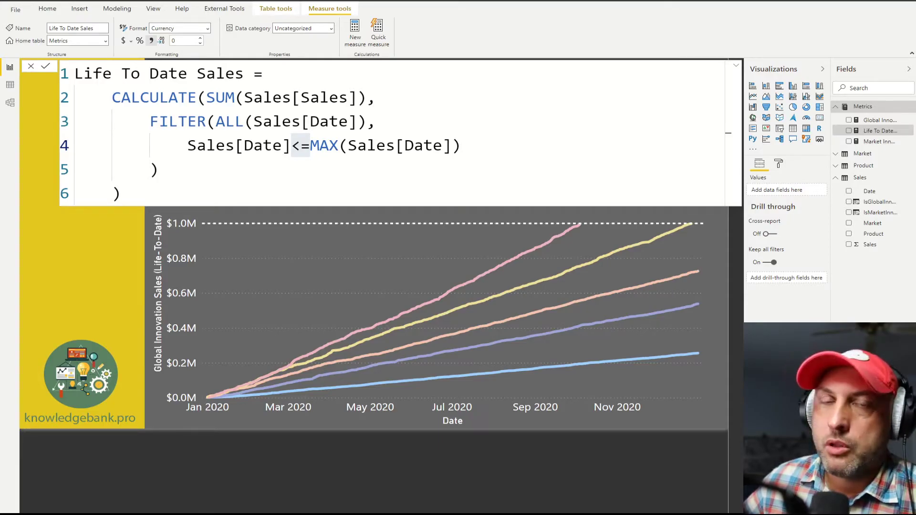
Show the Global Innovation Sales (Life-To-Date) formula, highlighting its Life To Date Sales reference and IsGlobalInnovation = Y filter.
{"action": "left_click", "coordinate": [879, 121]}
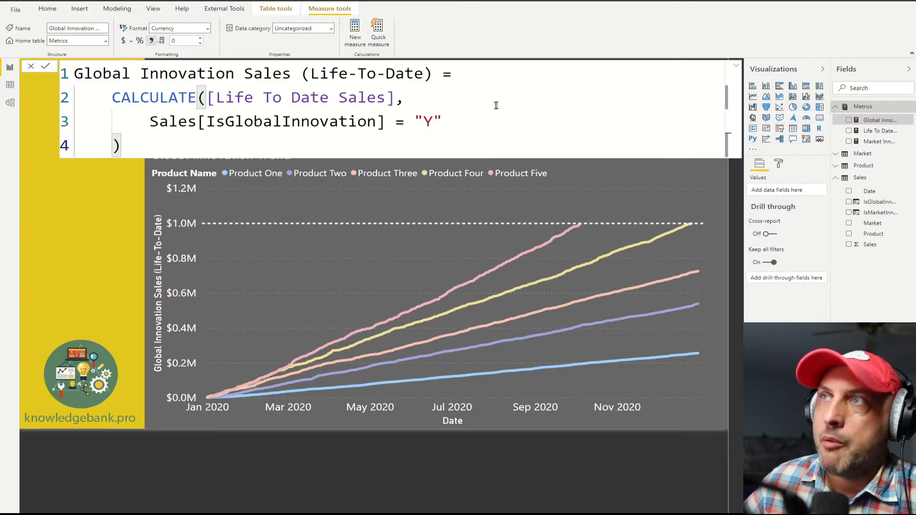
{"action": "left_click_drag", "start_coordinate": [396, 99], "coordinate": [206, 98]}
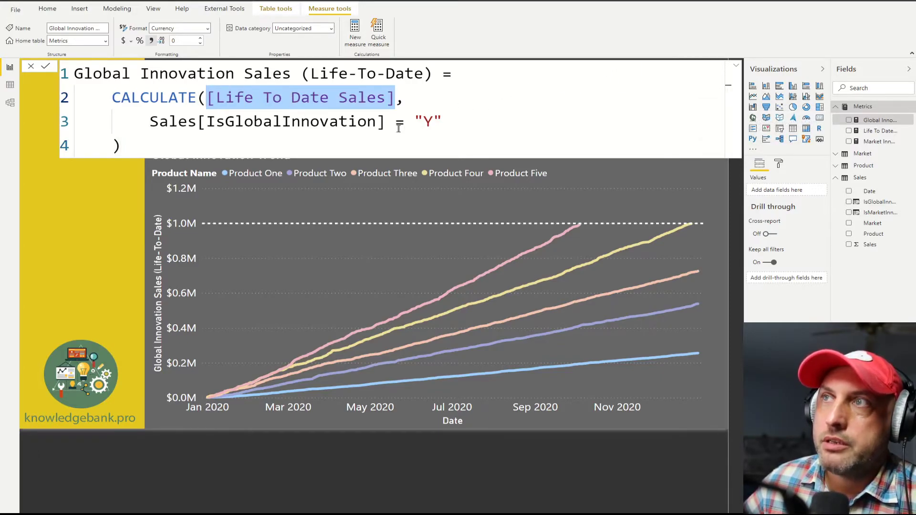
{"action": "left_click_drag", "start_coordinate": [444, 122], "coordinate": [154, 120]}
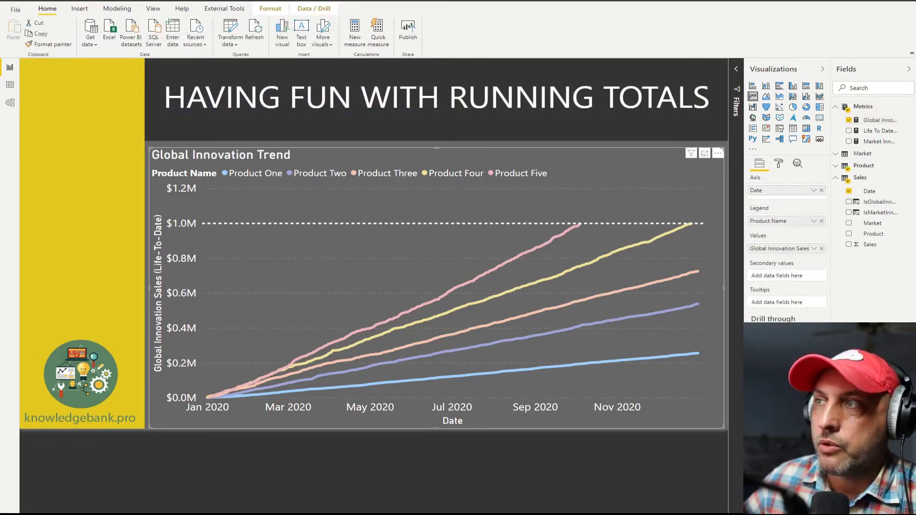
Bring up the IsMarketInnovation column's DAX, which returns Y until sales per product and market exceed 300000.
{"action": "mouse_move", "coordinate": [435, 318]}
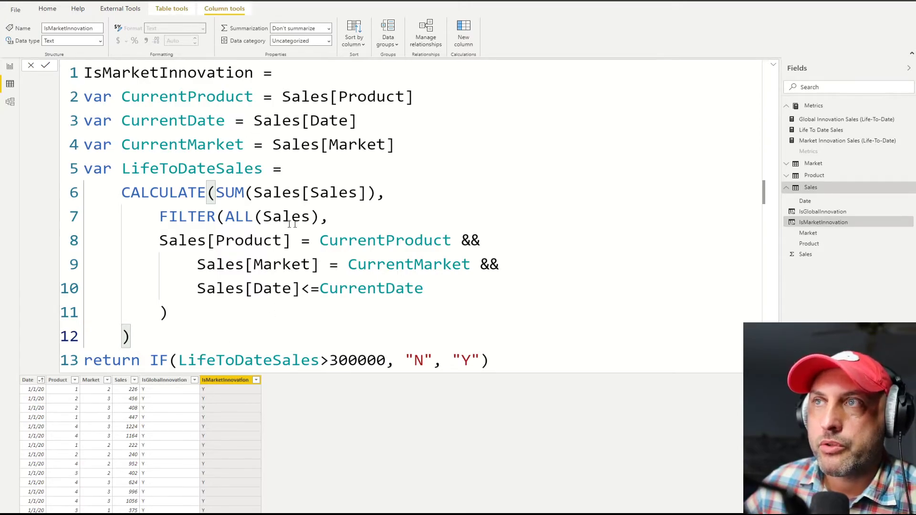
Highlight the CurrentMarket variable, the summed Sales column, and the product, market and date conditions.
{"action": "left_click", "coordinate": [419, 145]}
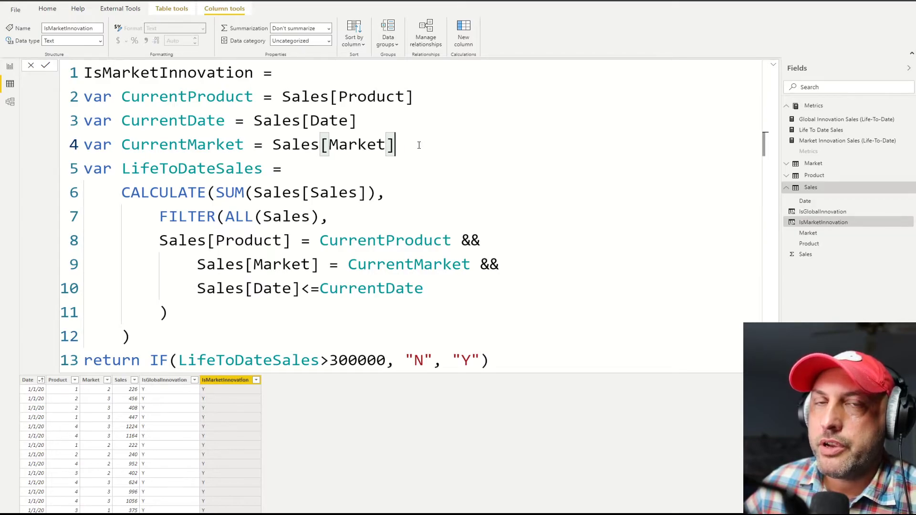
{"action": "left_click_drag", "start_coordinate": [419, 145], "coordinate": [85, 145]}
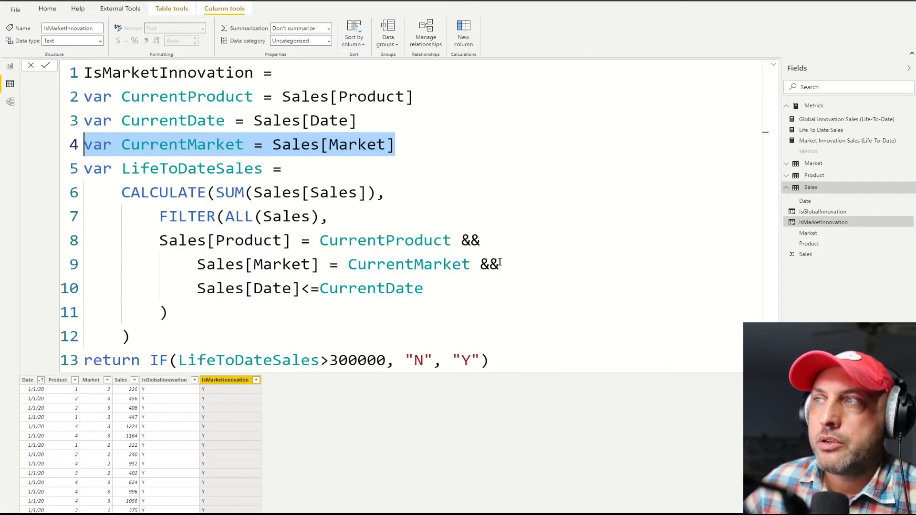
{"action": "left_click_drag", "start_coordinate": [520, 260], "coordinate": [89, 241]}
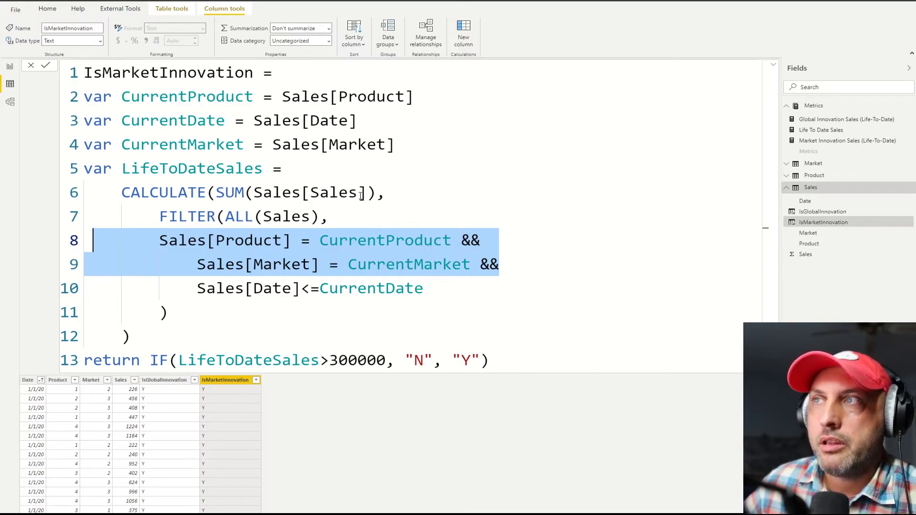
{"action": "left_click_drag", "start_coordinate": [368, 192], "coordinate": [216, 192]}
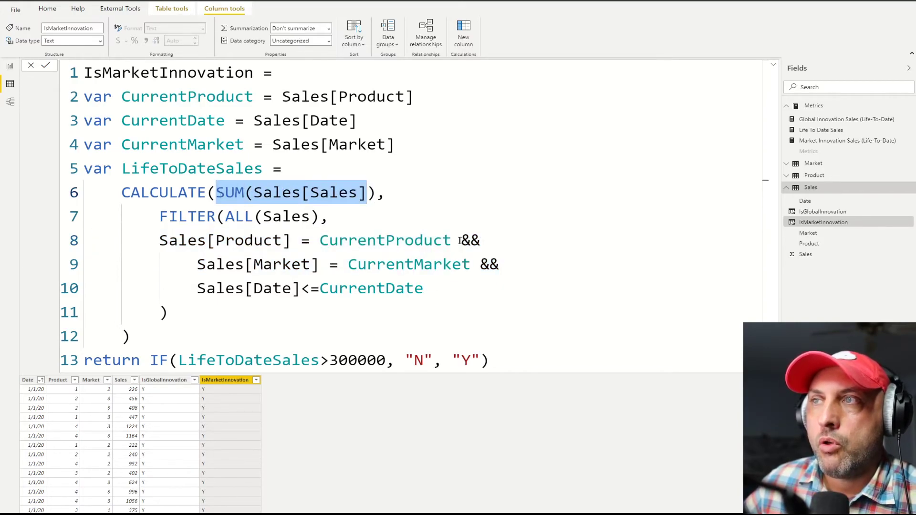
{"action": "left_click_drag", "start_coordinate": [462, 240], "coordinate": [159, 241]}
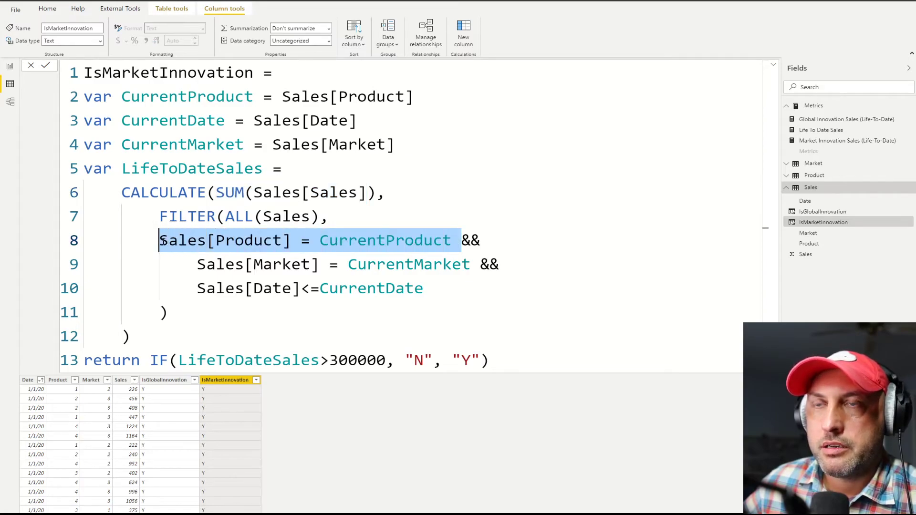
{"action": "left_click_drag", "start_coordinate": [471, 264], "coordinate": [199, 264]}
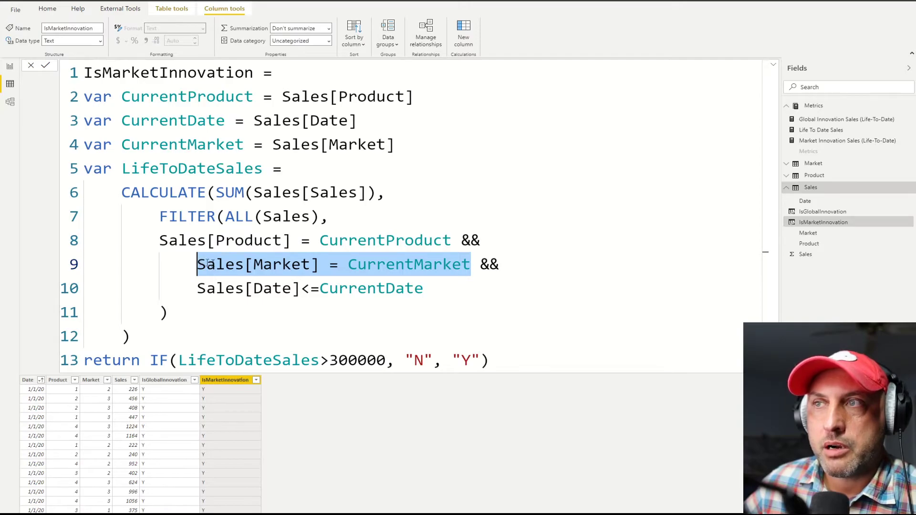
{"action": "left_click_drag", "start_coordinate": [423, 288], "coordinate": [199, 289]}
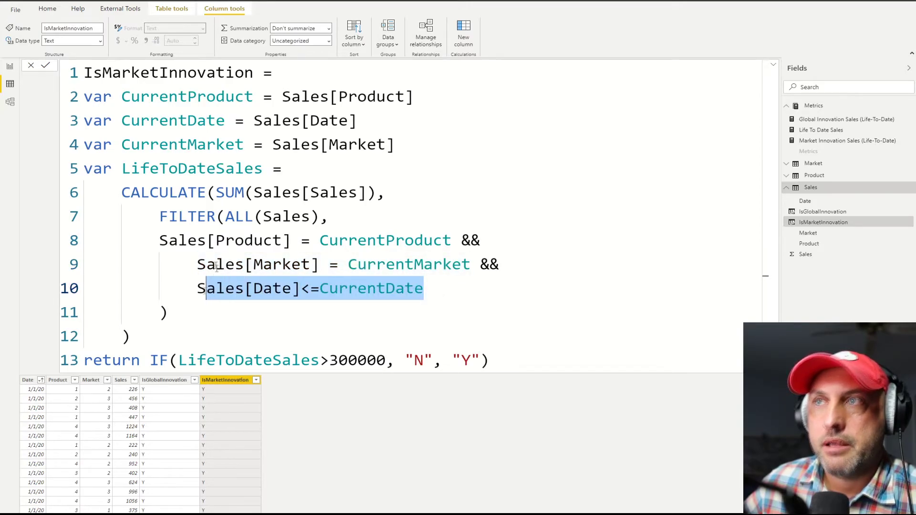
Highlight the LifeToDateSales variable, the 300000 threshold and the N result above it.
{"action": "double_click", "coordinate": [203, 170]}
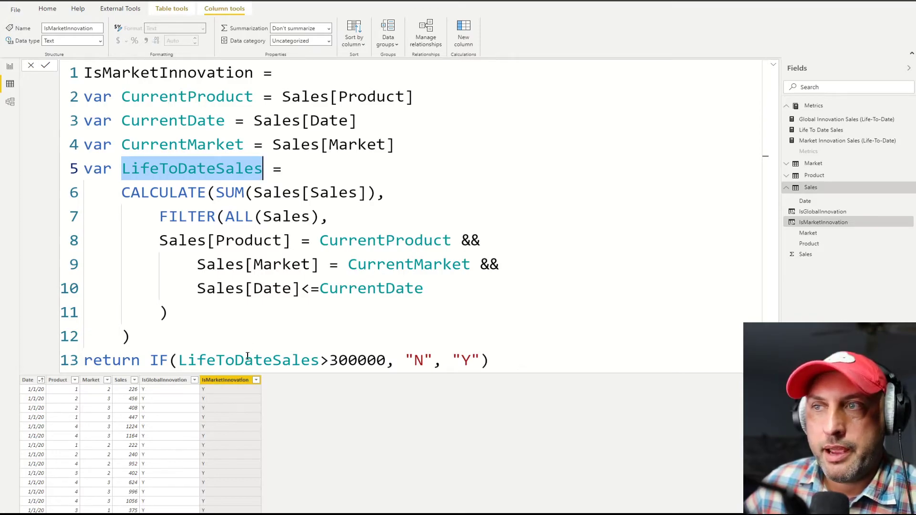
{"action": "double_click", "coordinate": [354, 361]}
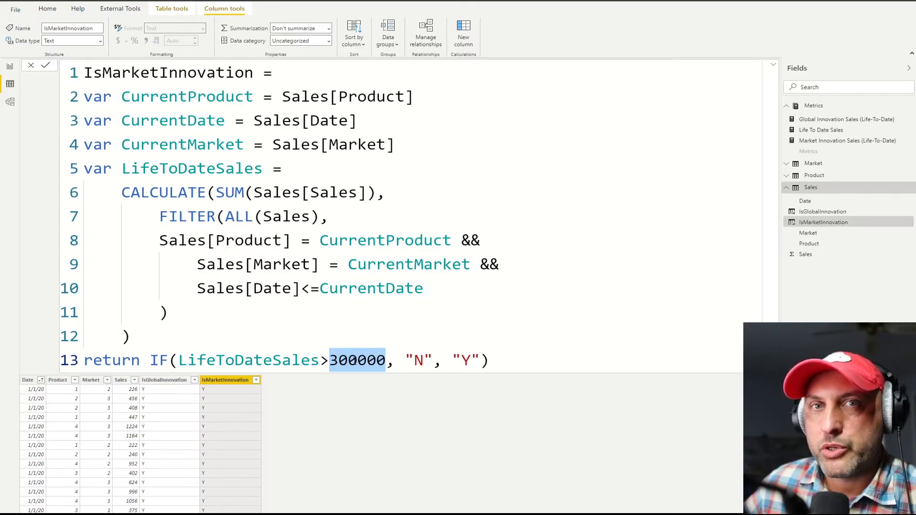
{"action": "left_click_drag", "start_coordinate": [415, 362], "coordinate": [474, 361]}
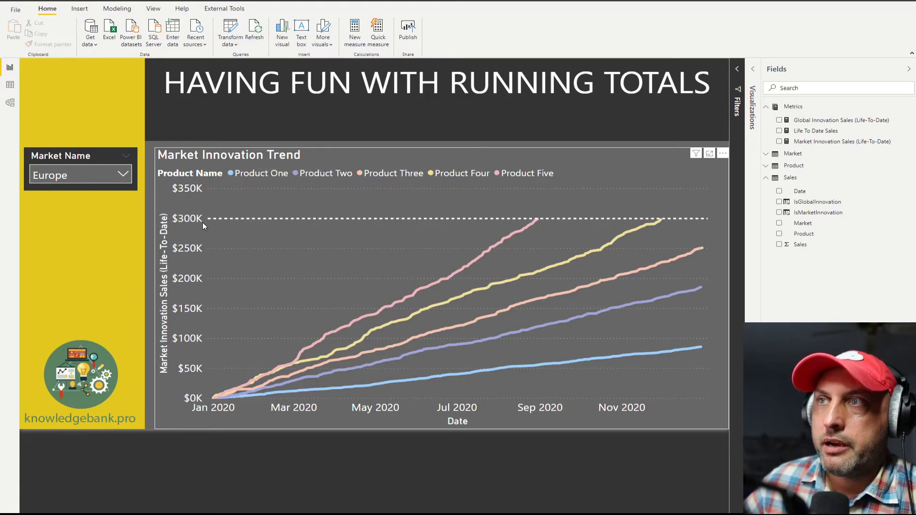
Filter the Market Innovation Trend chart to the Asia market.
{"action": "mouse_move", "coordinate": [295, 220]}
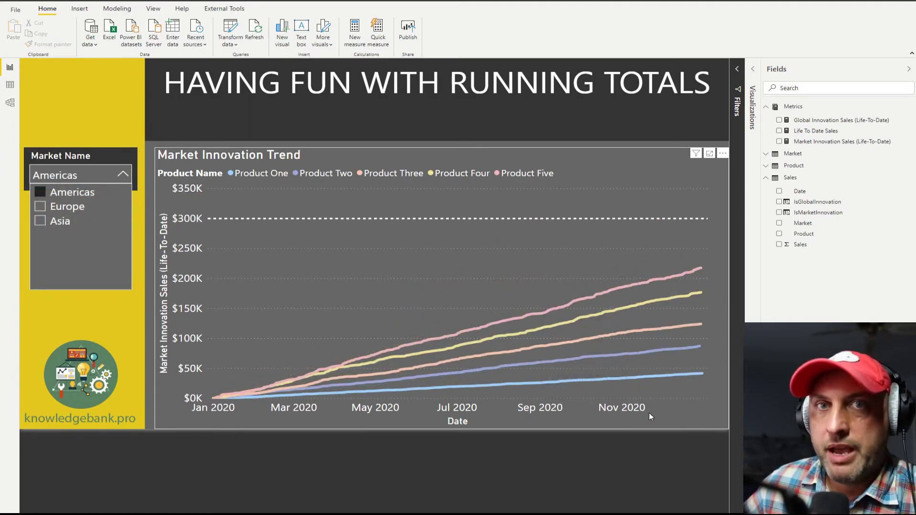
{"action": "left_click", "coordinate": [57, 221]}
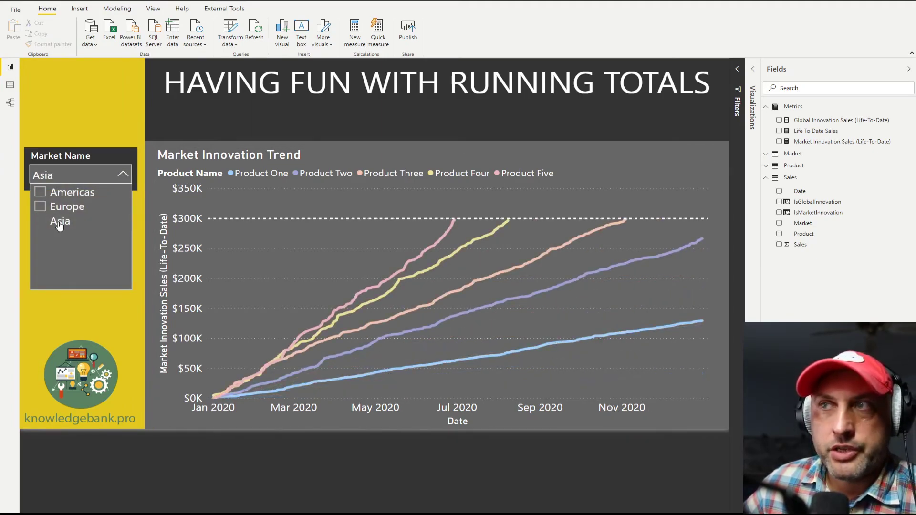
{"action": "mouse_move", "coordinate": [433, 233]}
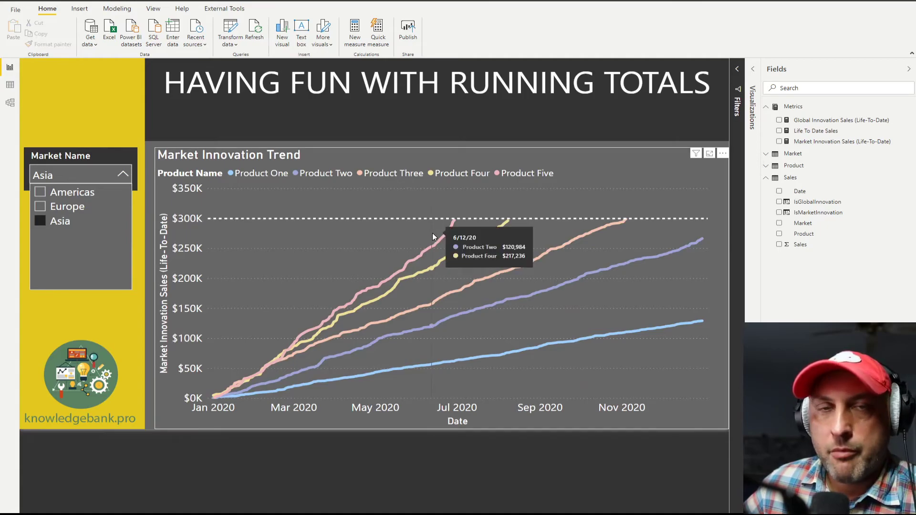
{"action": "mouse_move", "coordinate": [626, 231]}
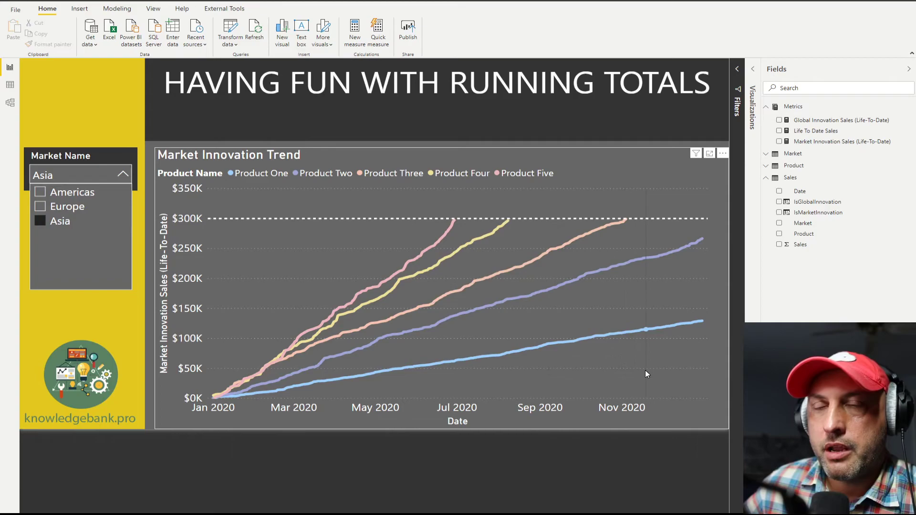
{"action": "mouse_move", "coordinate": [635, 378]}
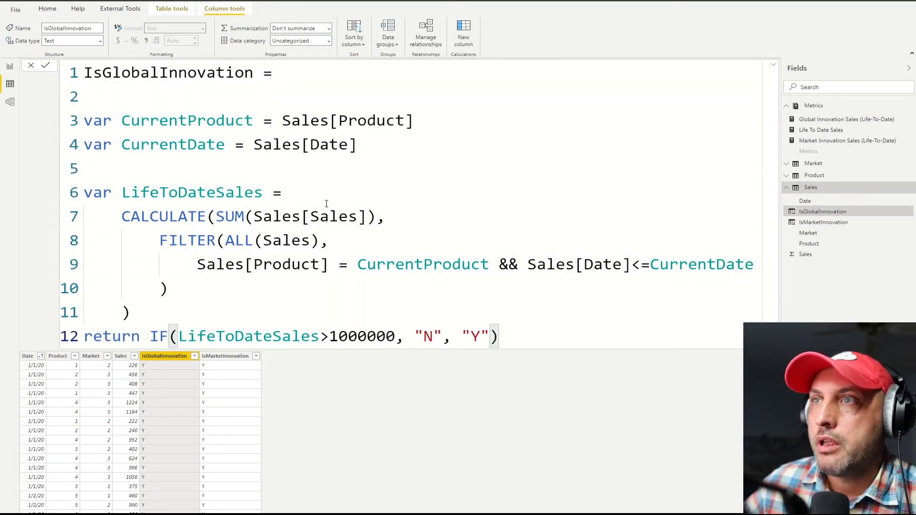
Highlight the LifeToDateSales variable block in the IsGlobalInnovation formula, then clear the highlight.
{"action": "left_click_drag", "start_coordinate": [136, 317], "coordinate": [84, 194]}
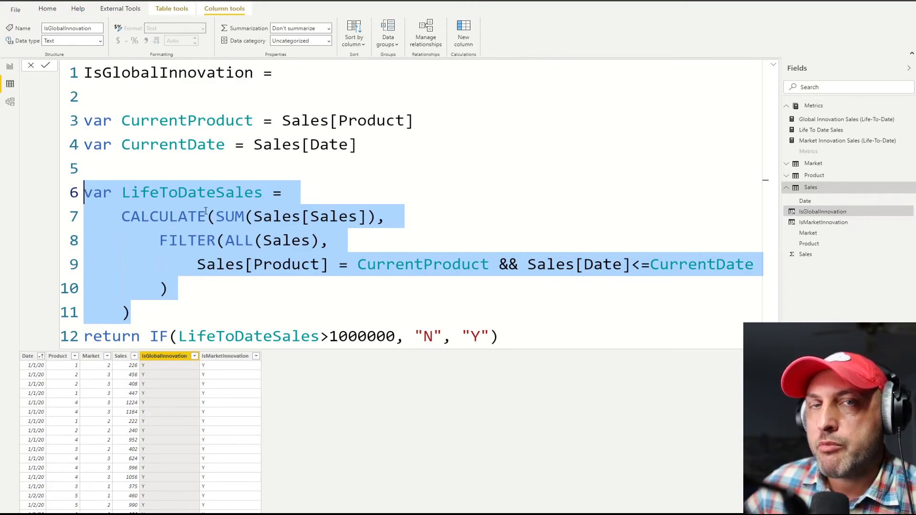
{"action": "left_click", "coordinate": [235, 196]}
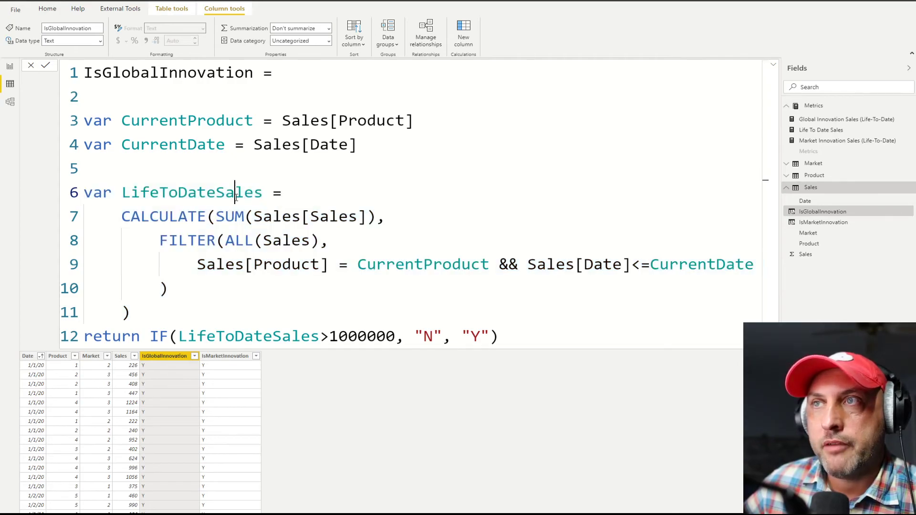